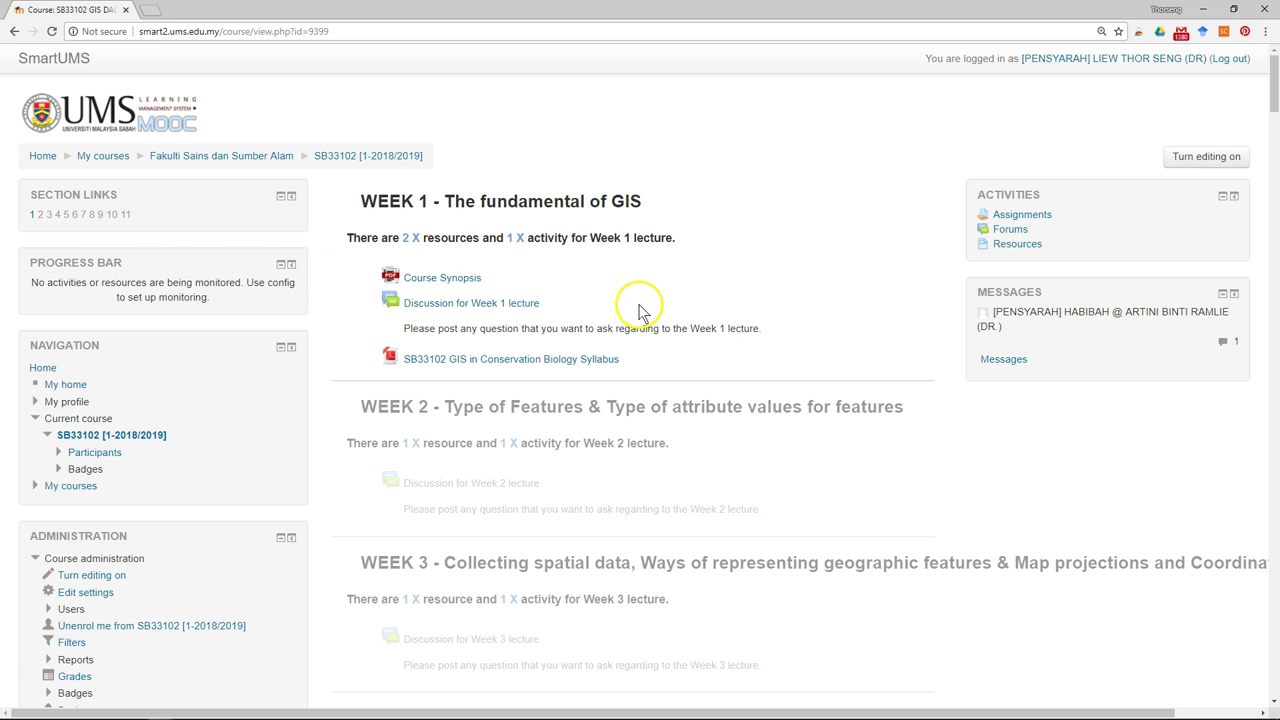
Step: Turn editing on for the GIS course and open the Progress Bar's activity monitoring settings
left_click(1219, 164)
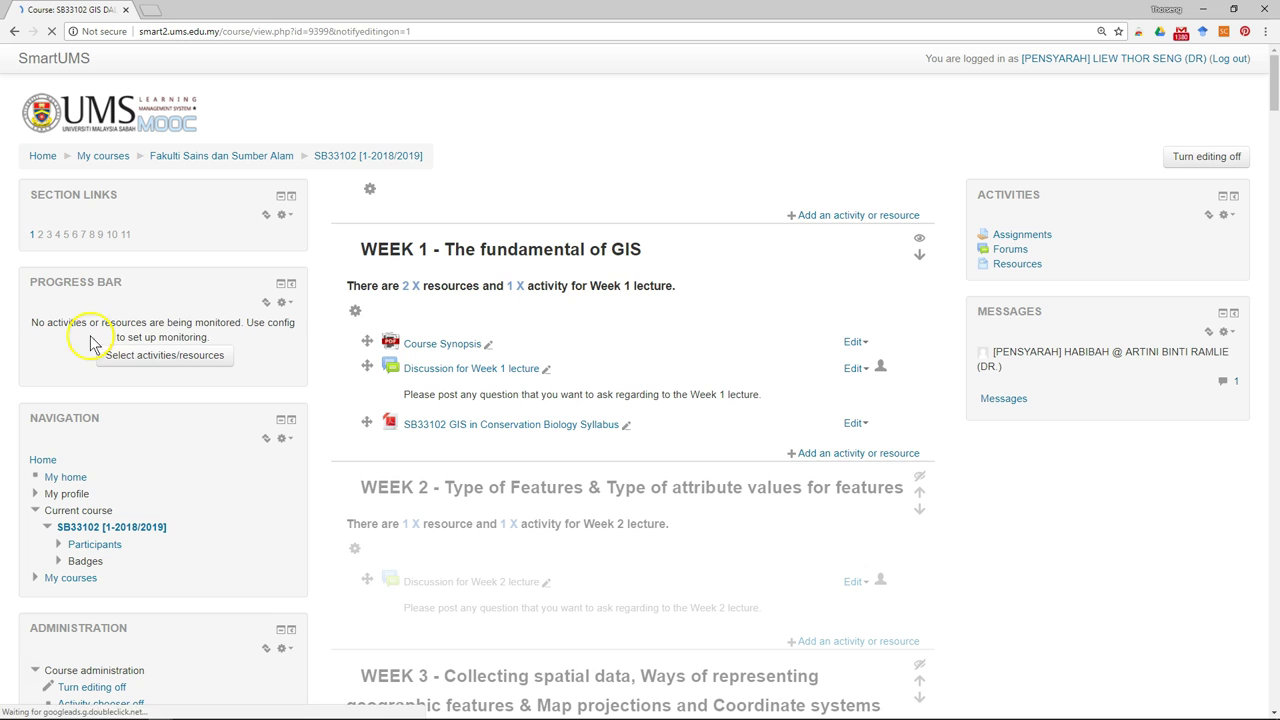
left_click(168, 358)
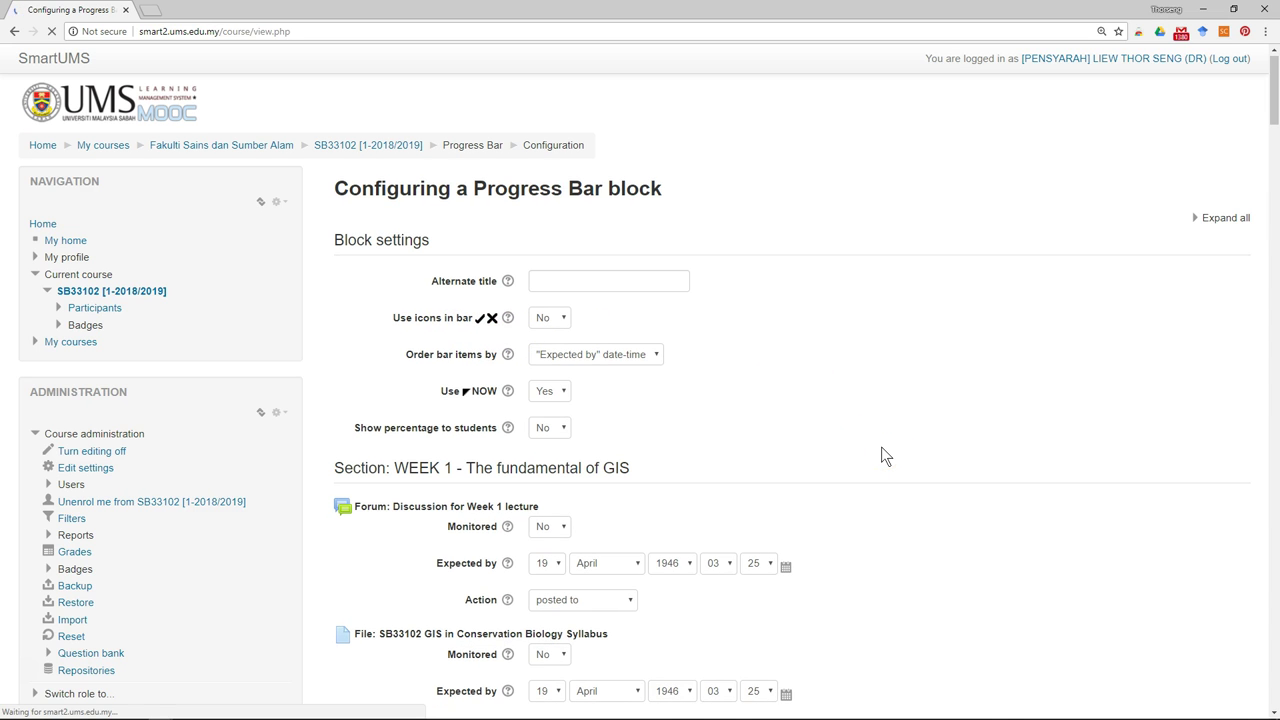
Step: Set Monitored to Yes for the Week 1 discussion forum and the syllabus file
scroll(618, 477, "down", 2)
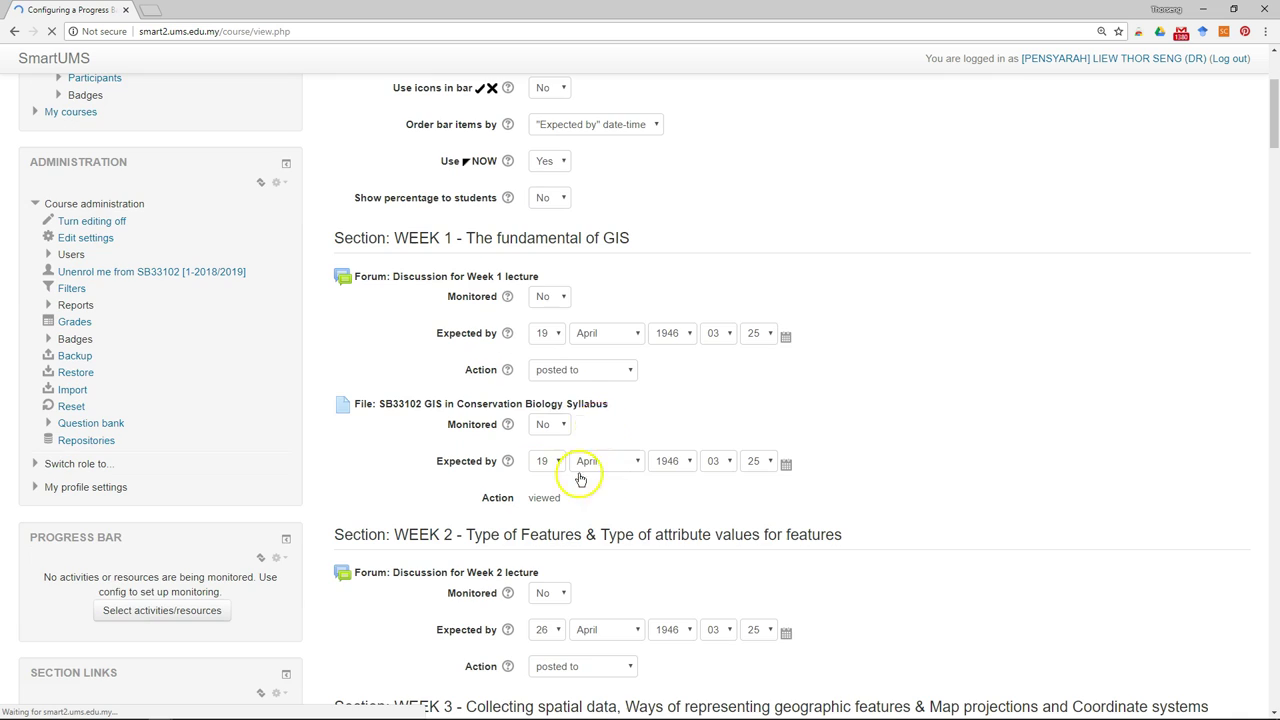
left_click(556, 298)
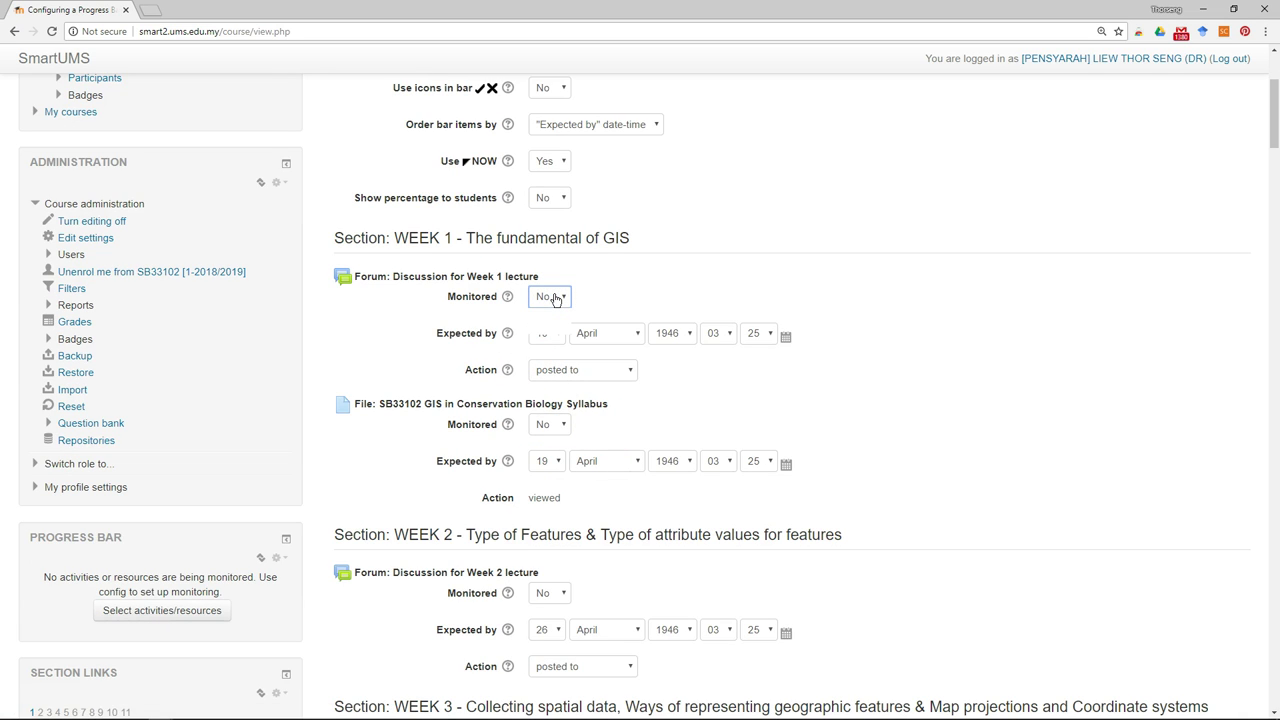
left_click(556, 297)
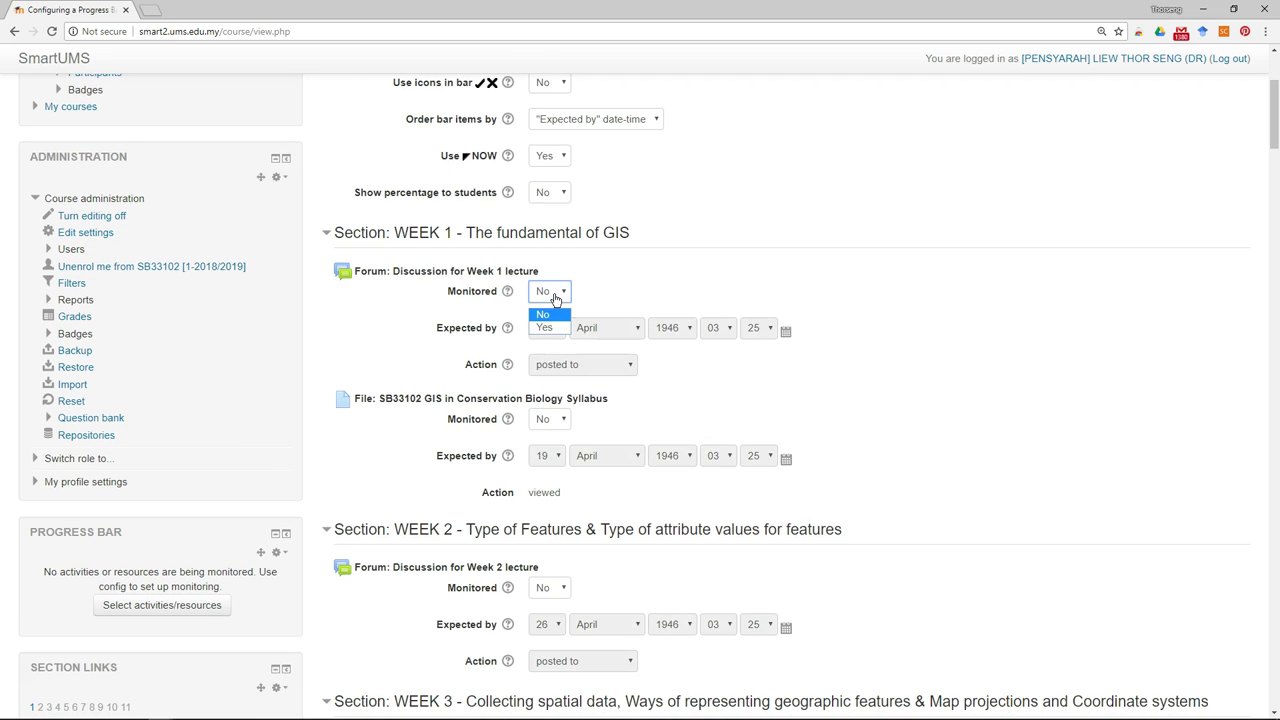
left_click(544, 329)
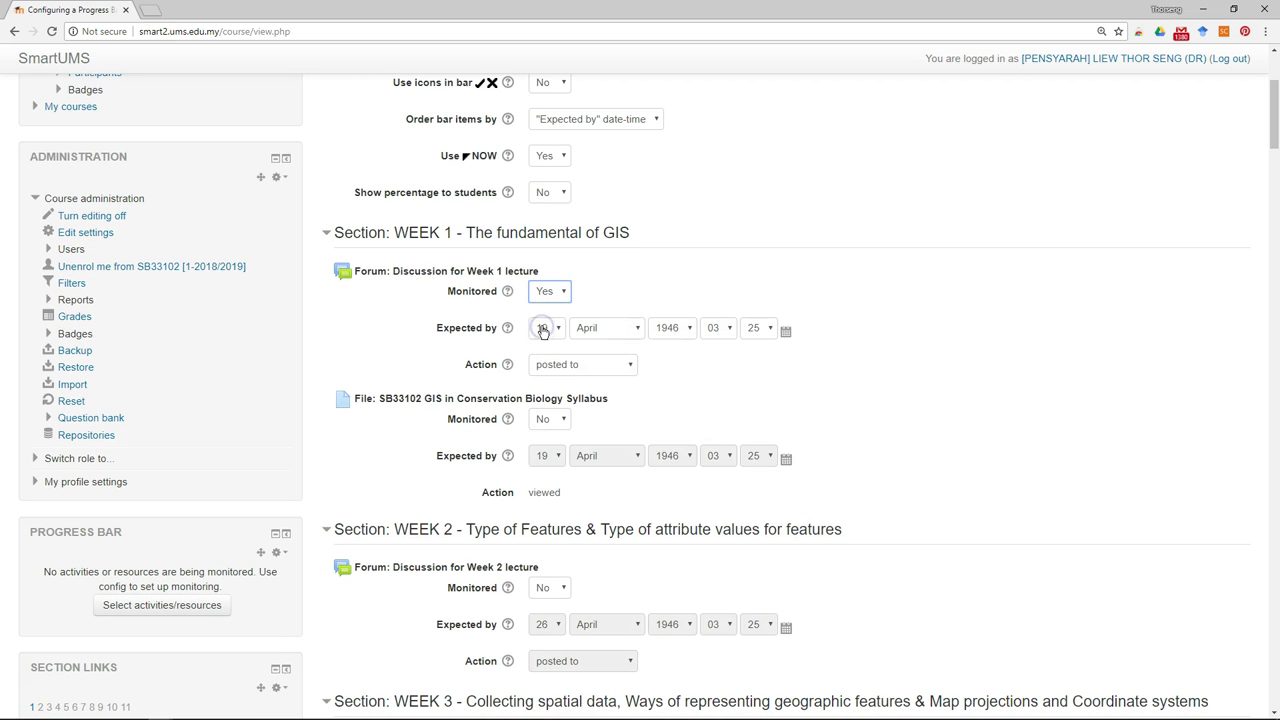
left_click(550, 418)
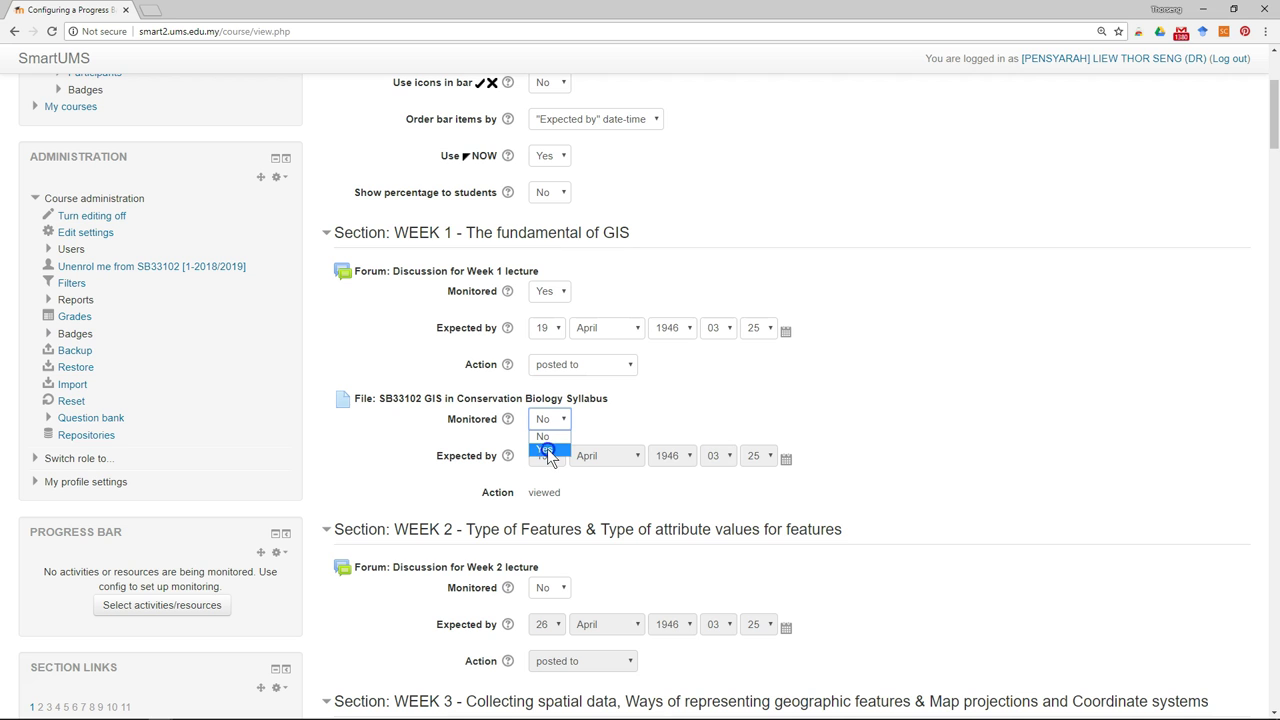
left_click(547, 452)
Step: Keep the Week 2 forum's Monitored setting at No
scroll(585, 490, "down", 2)
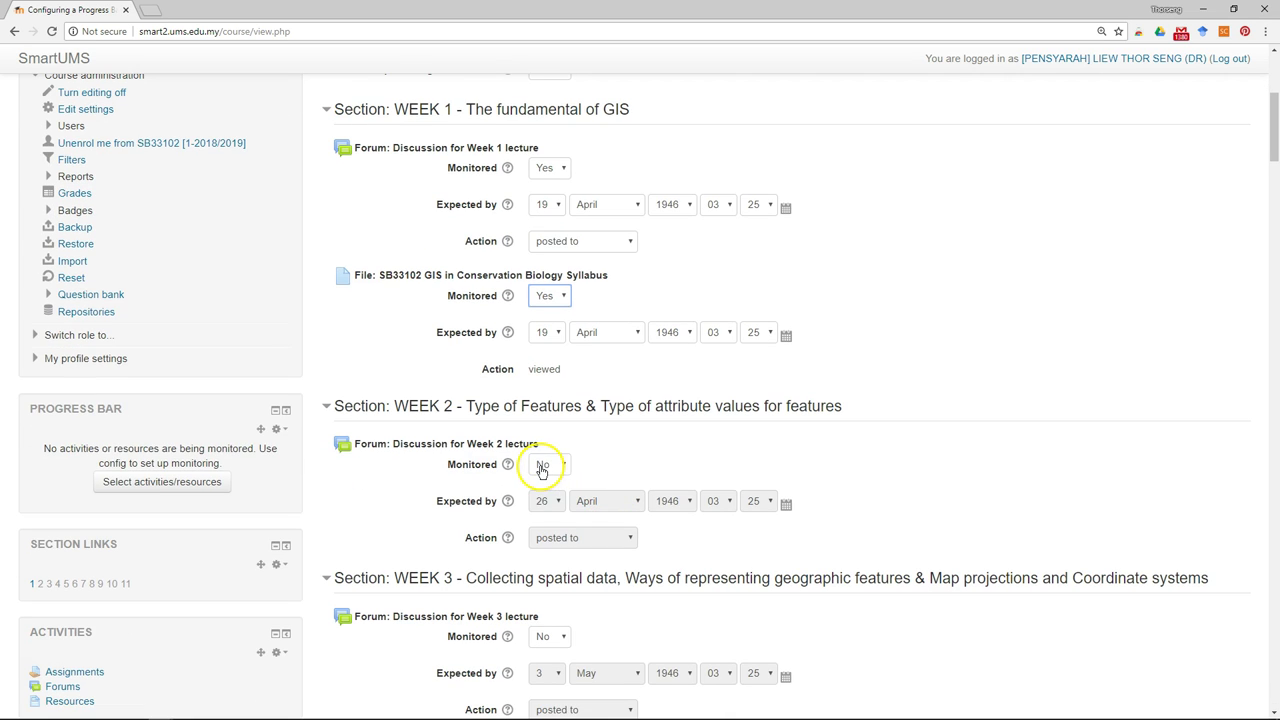
left_click(541, 466)
left_click(546, 493)
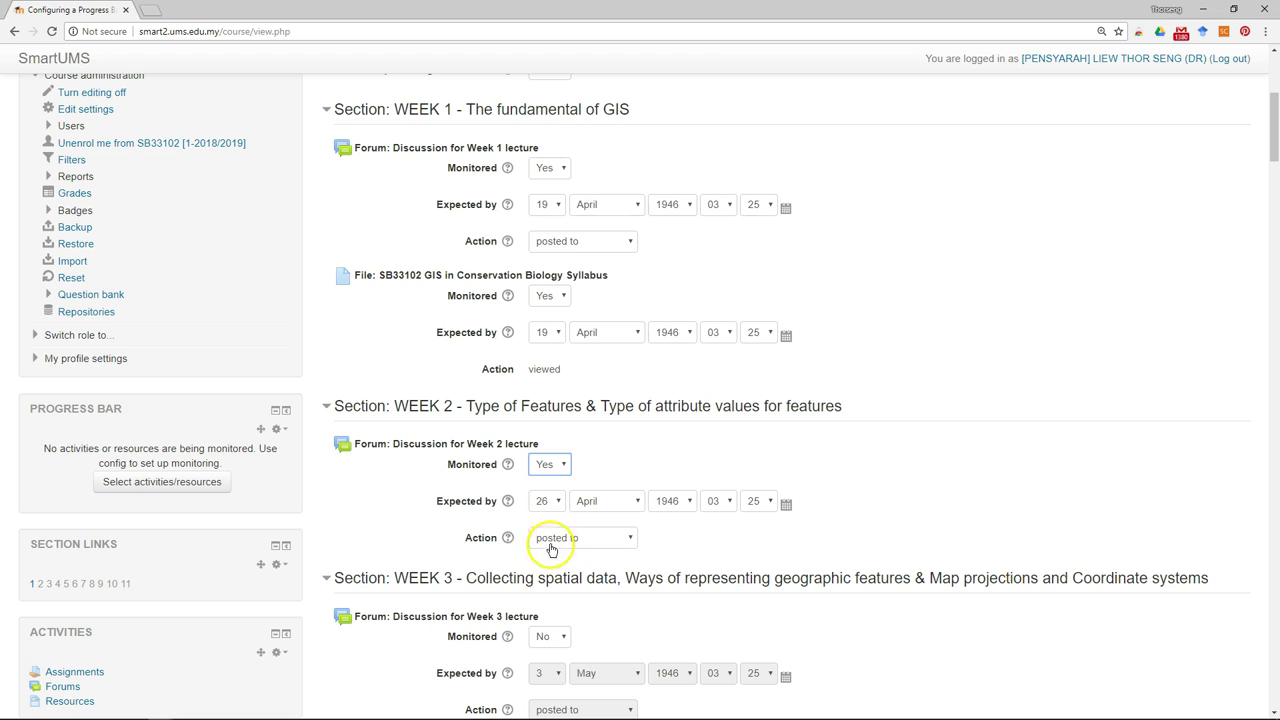
left_click(551, 470)
left_click(546, 484)
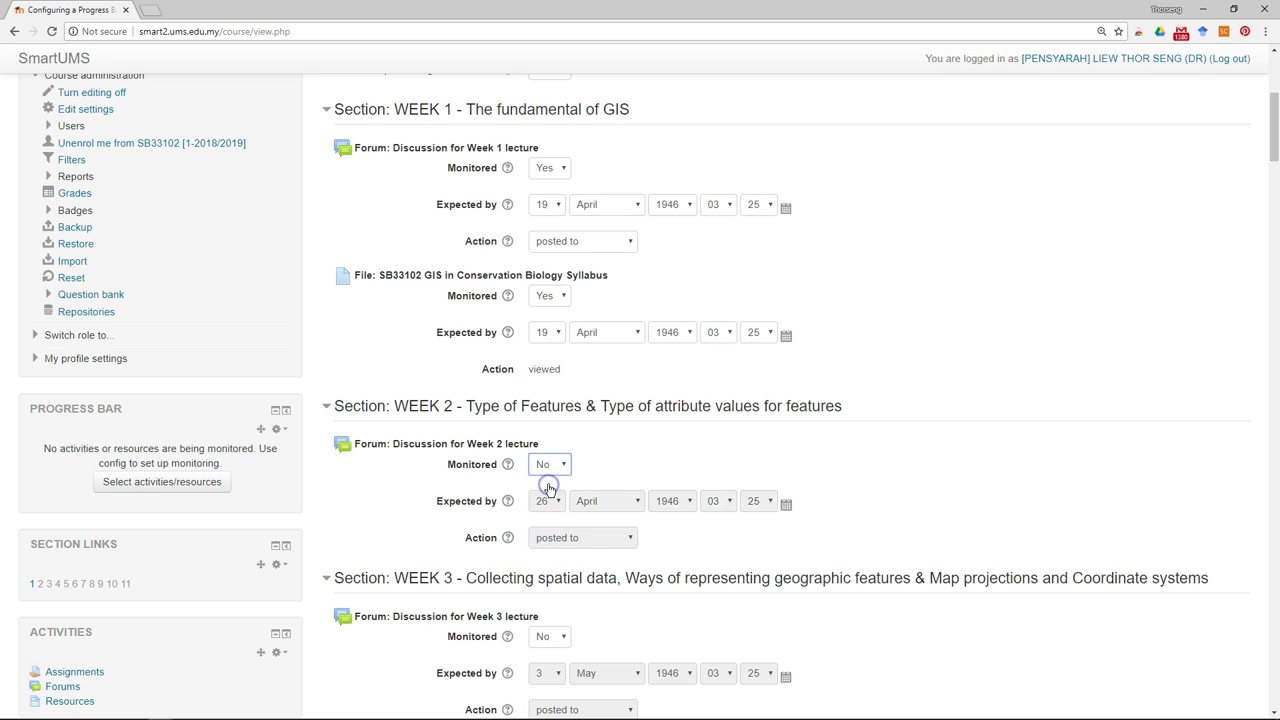
Step: Save the Progress Bar block configuration with Save changes at the bottom of the page
scroll(695, 312, "up", 1)
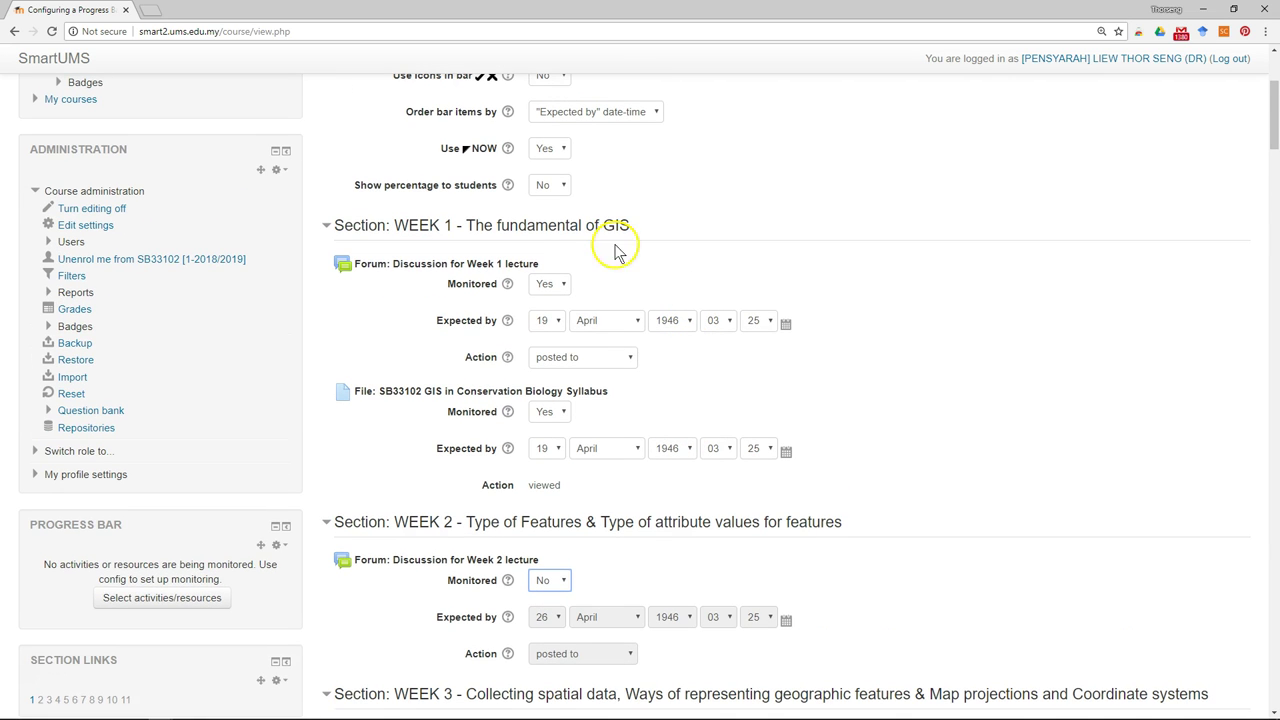
scroll(557, 410, "up", 1)
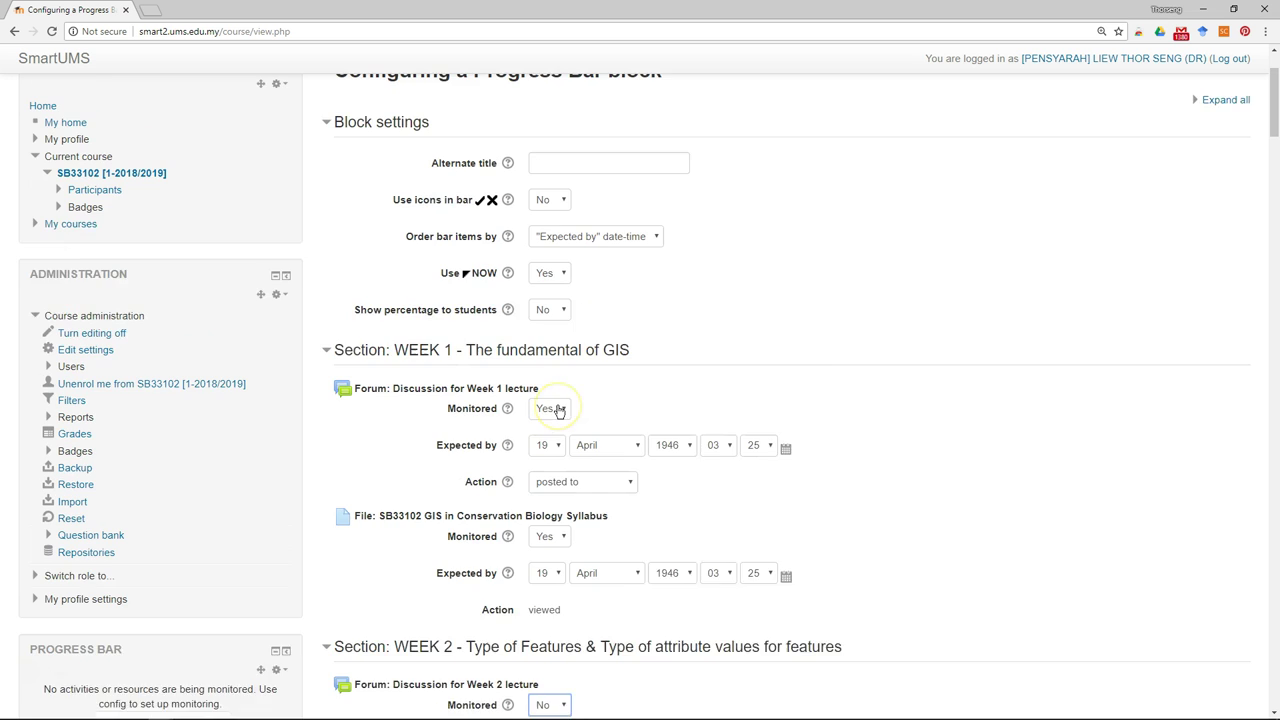
scroll(557, 410, "down", 3)
scroll(560, 415, "down", 11)
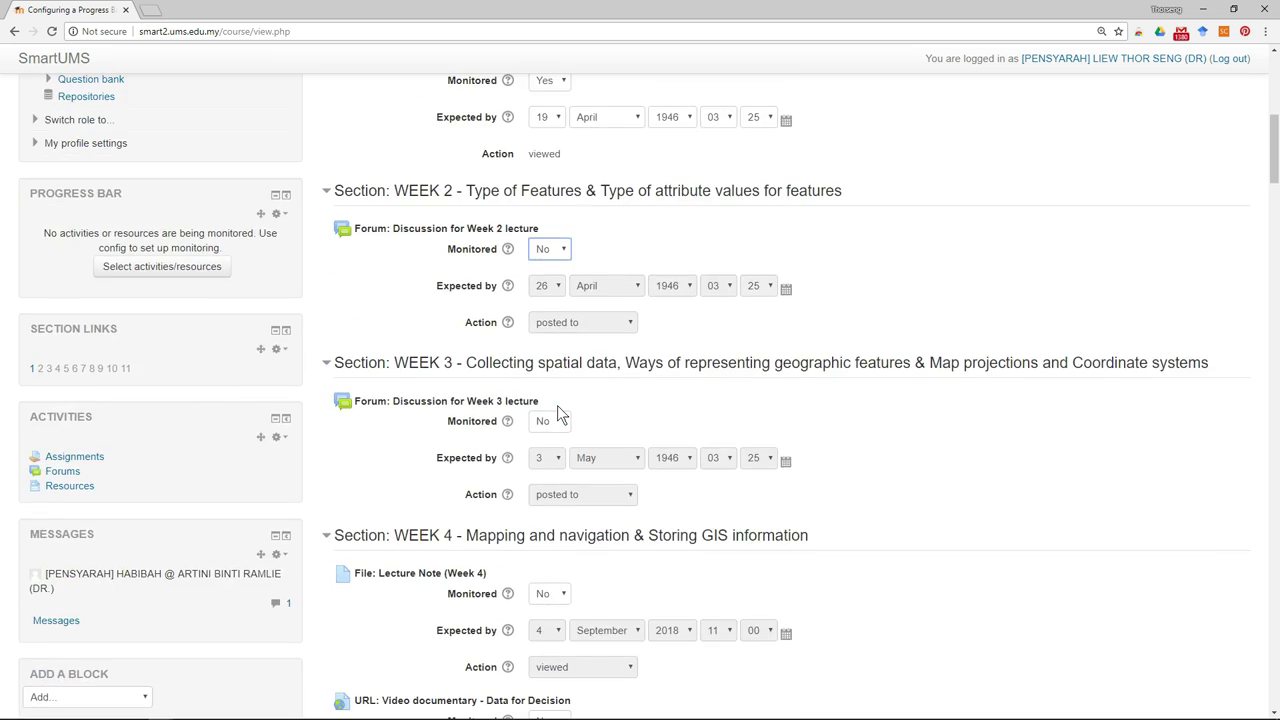
scroll(557, 402, "down", 1)
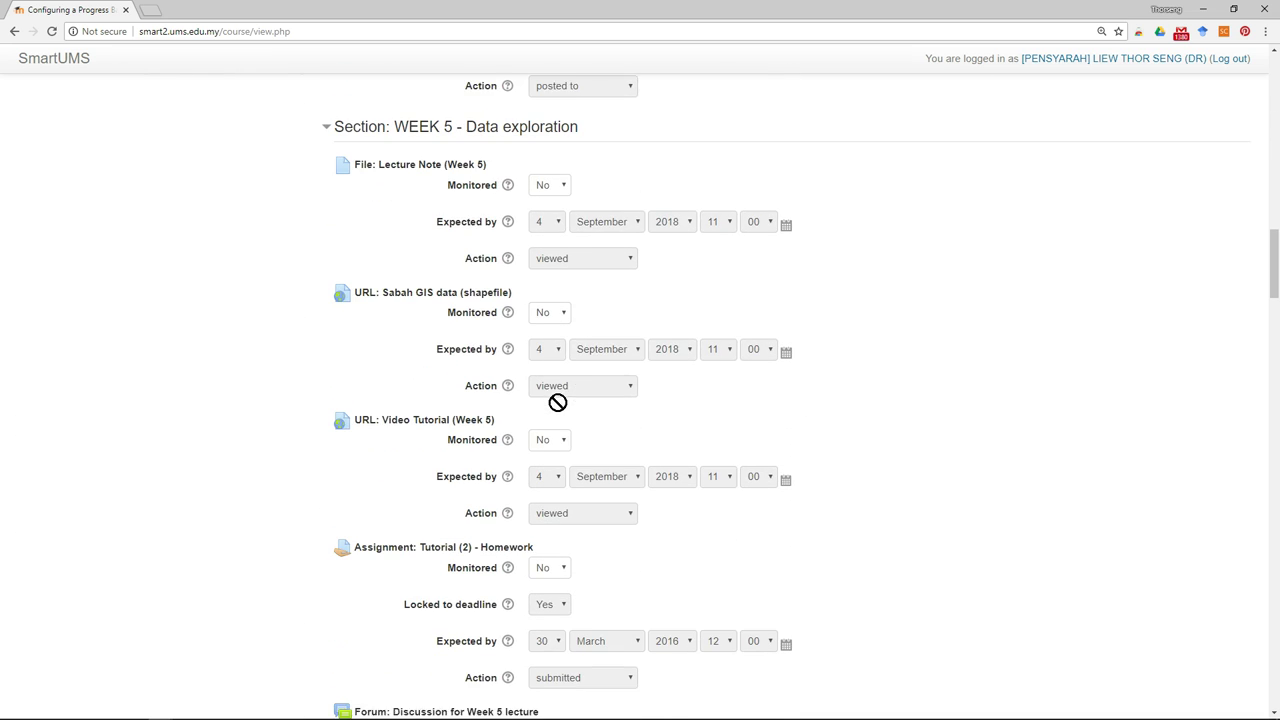
scroll(360, 580, "down", 20)
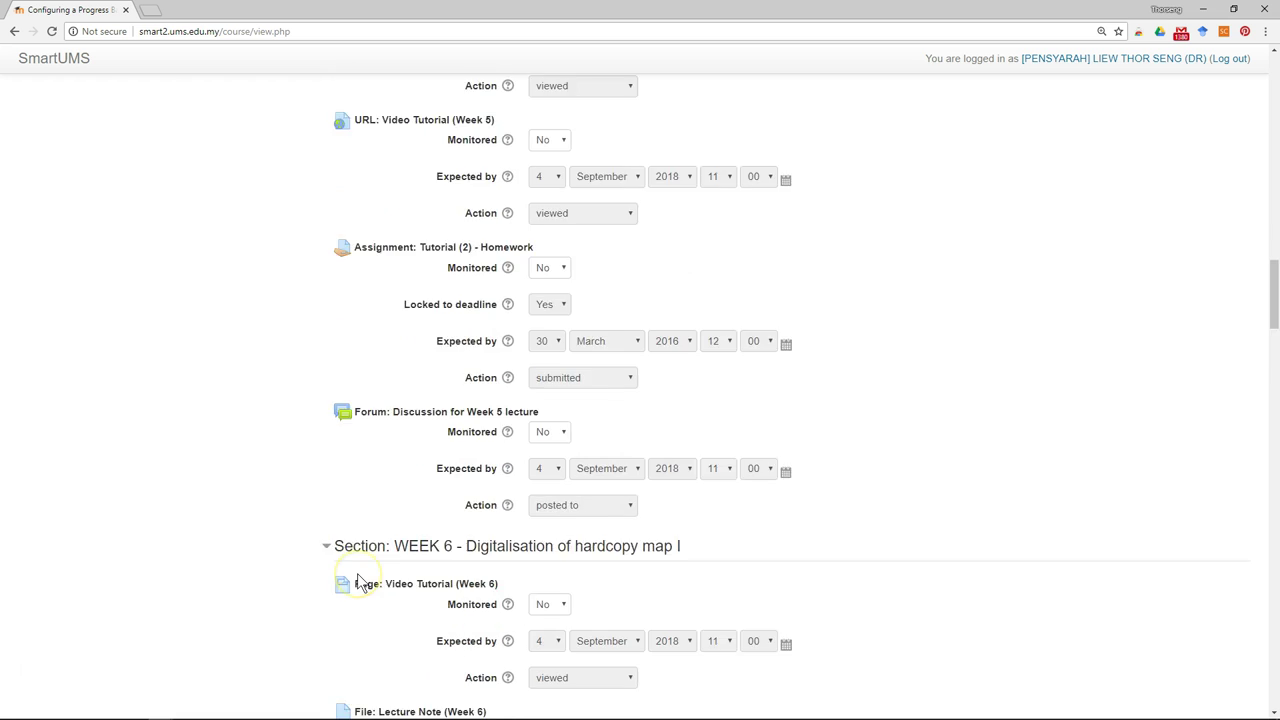
scroll(358, 576, "down", 20)
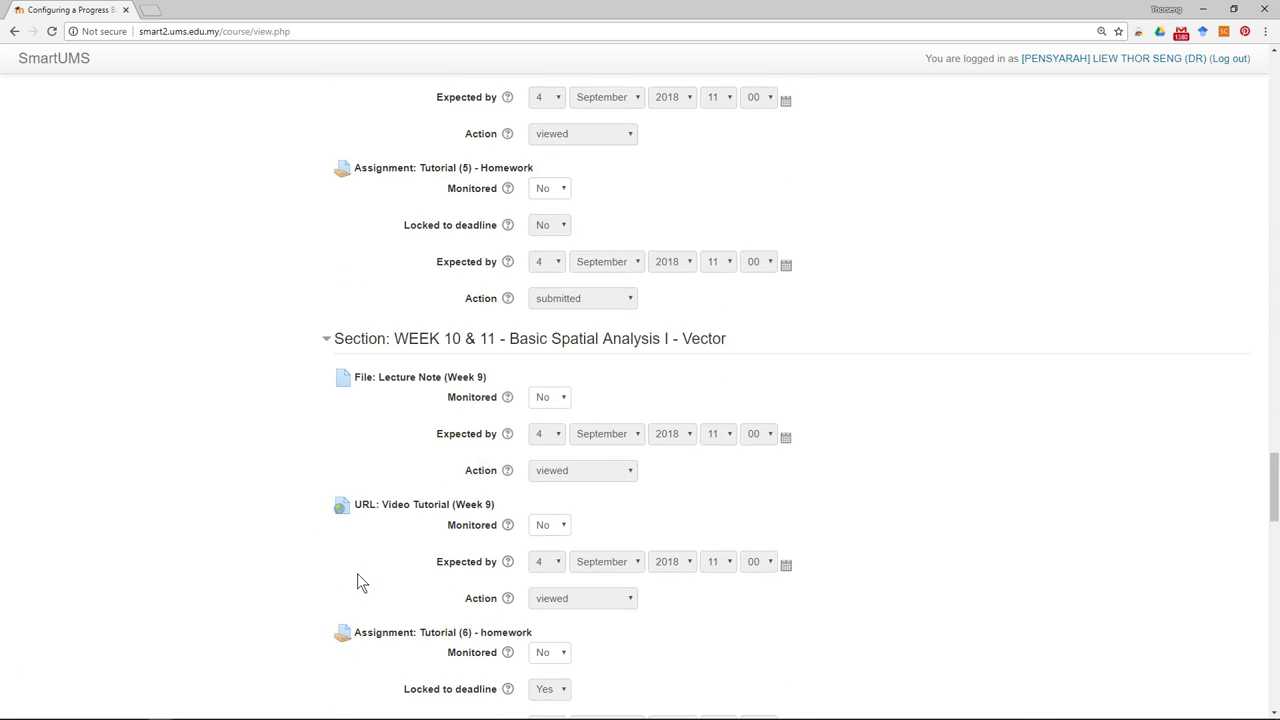
scroll(357, 573, "down", 12)
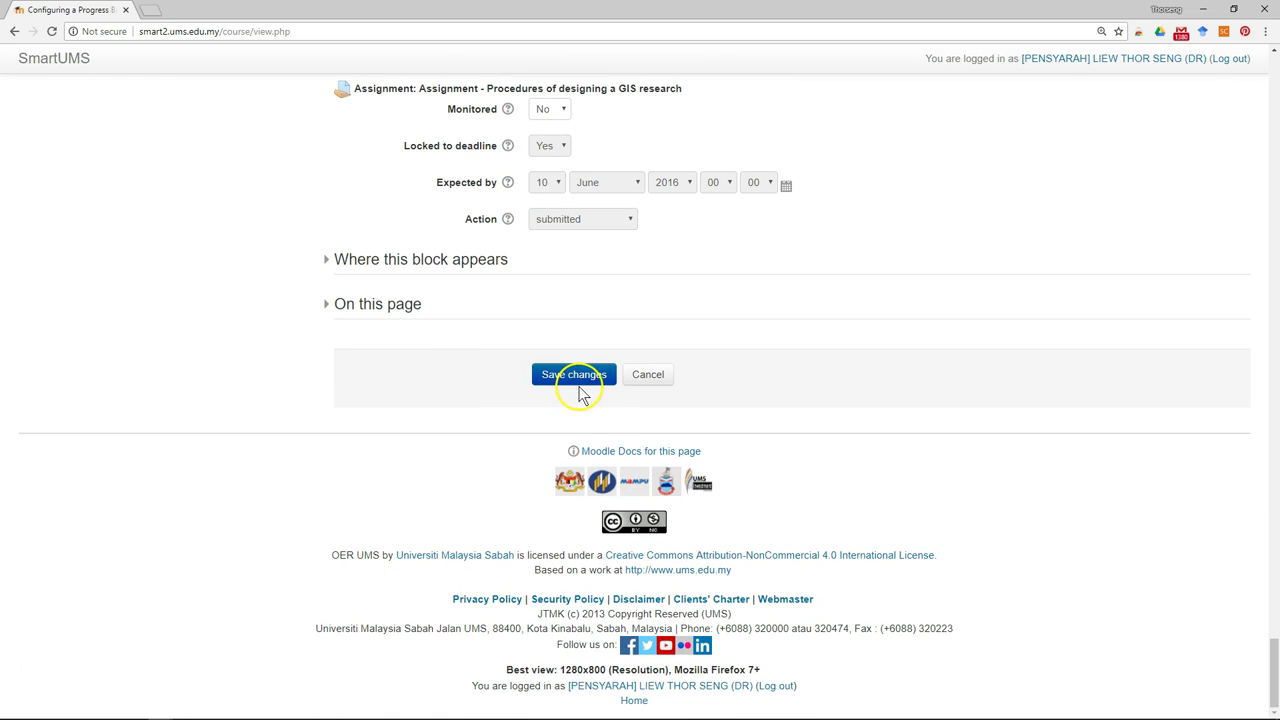
left_click(589, 378)
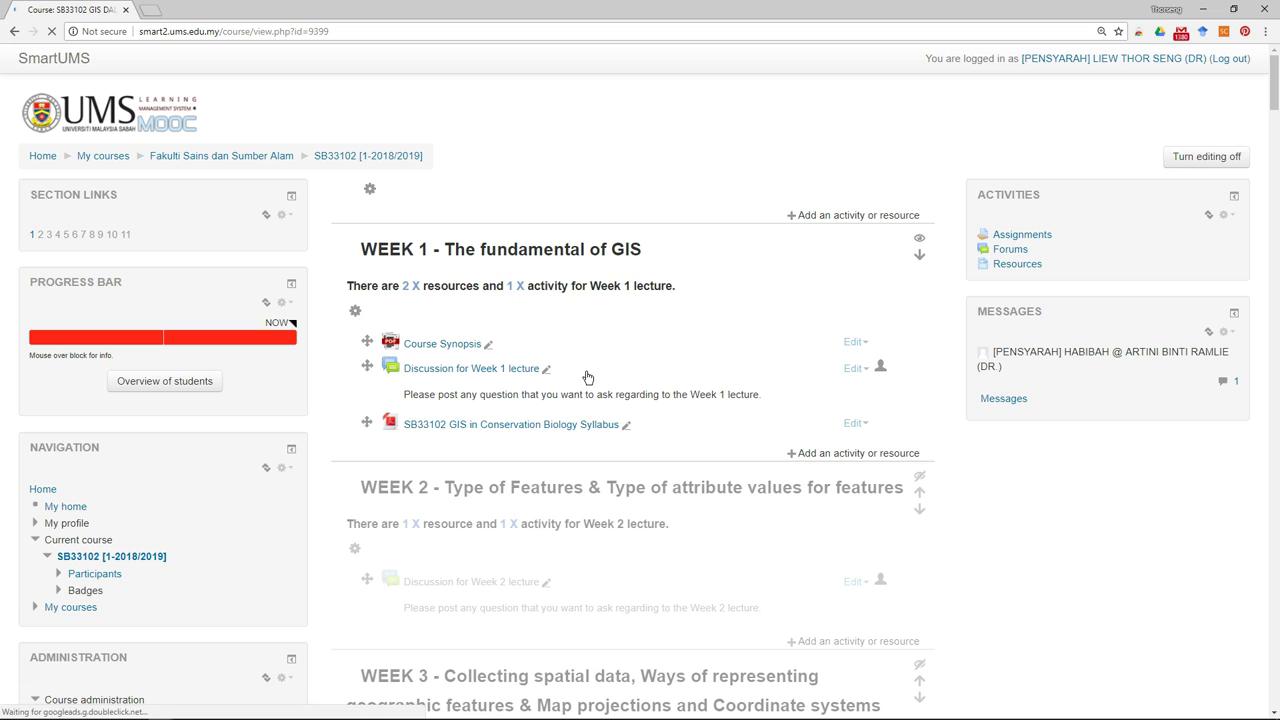
Step: Unhide the WEEK 2 section with its eye (Show week) icon
mouse_move(220, 354)
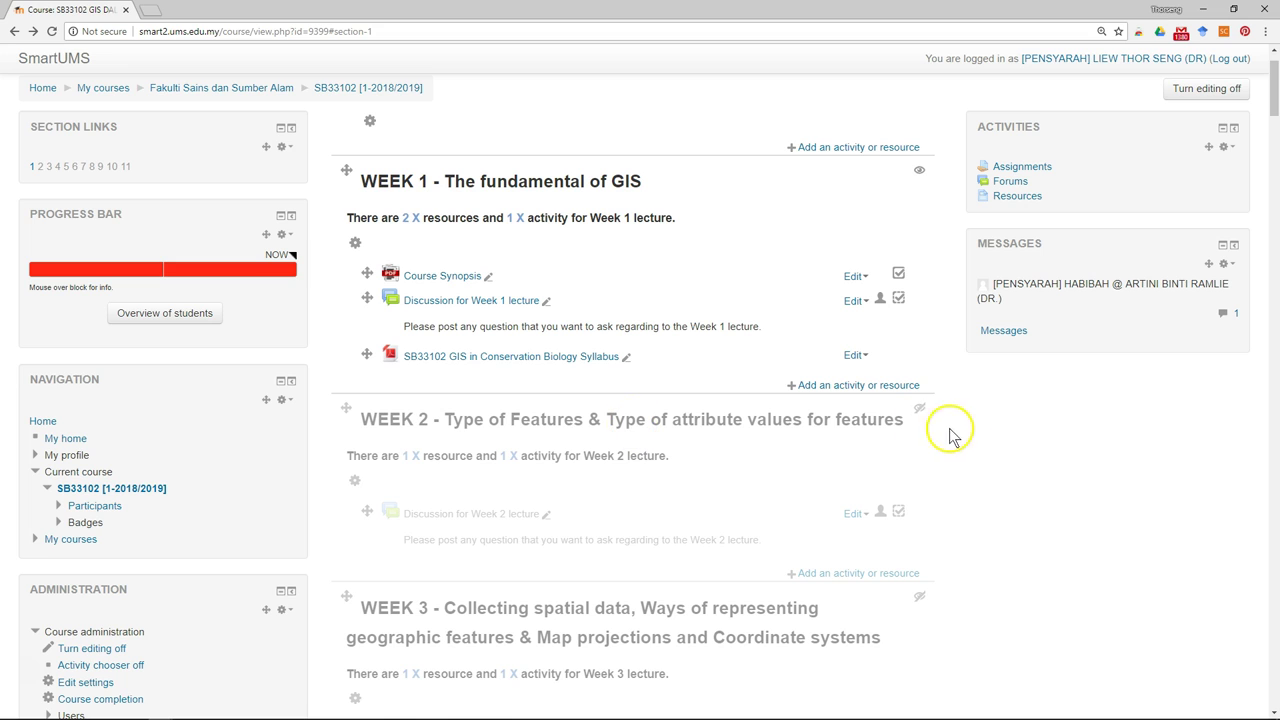
left_click(919, 410)
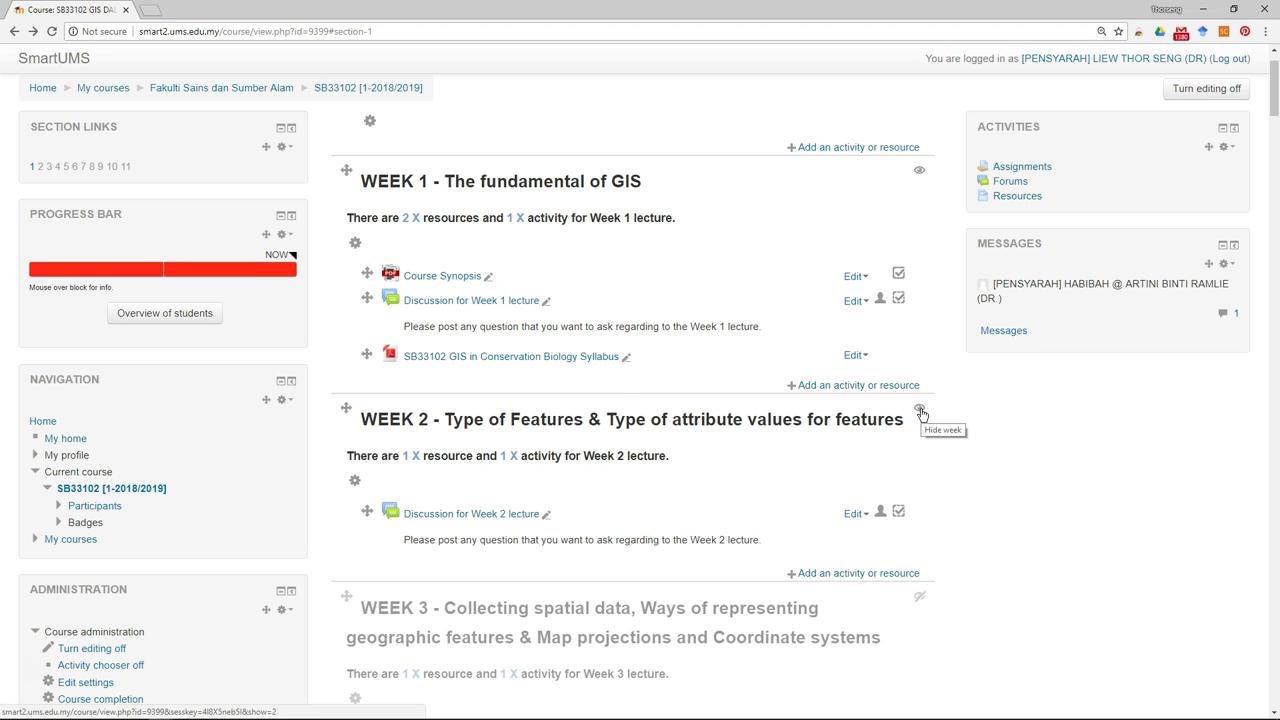
mouse_move(285, 268)
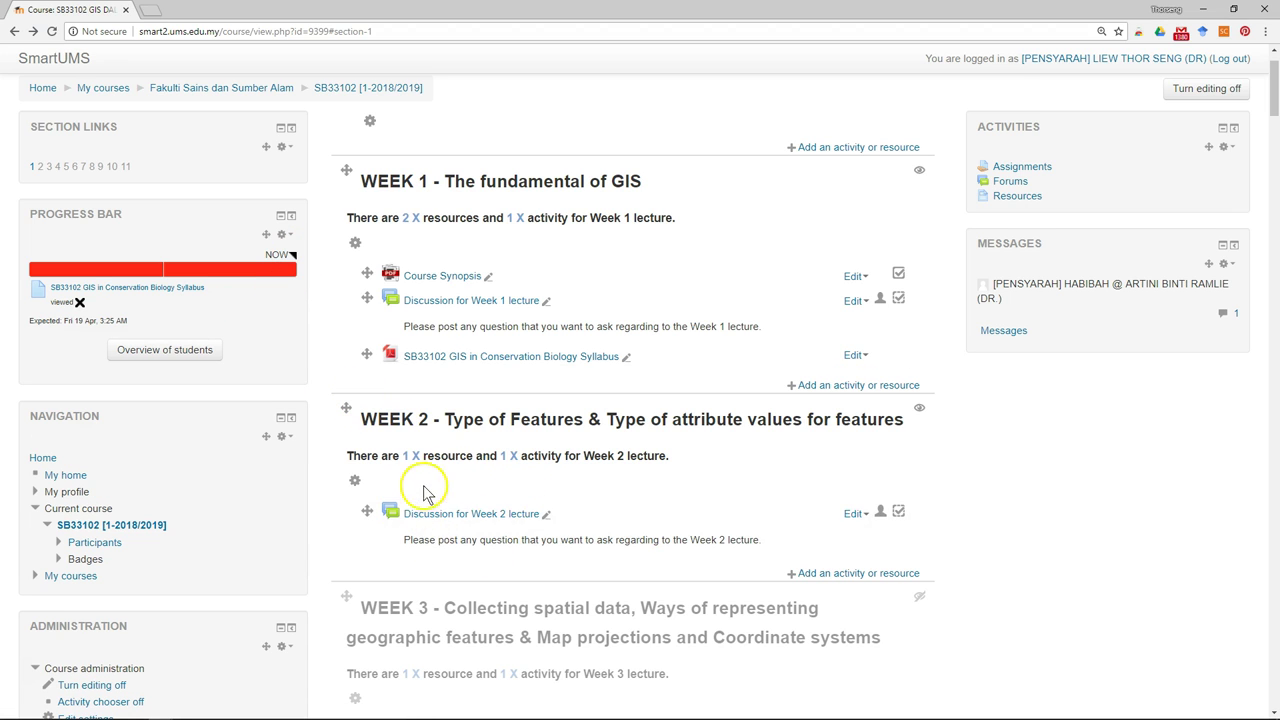
Step: Choose Configure Progress Bar block from the block's gear menu
left_click(284, 236)
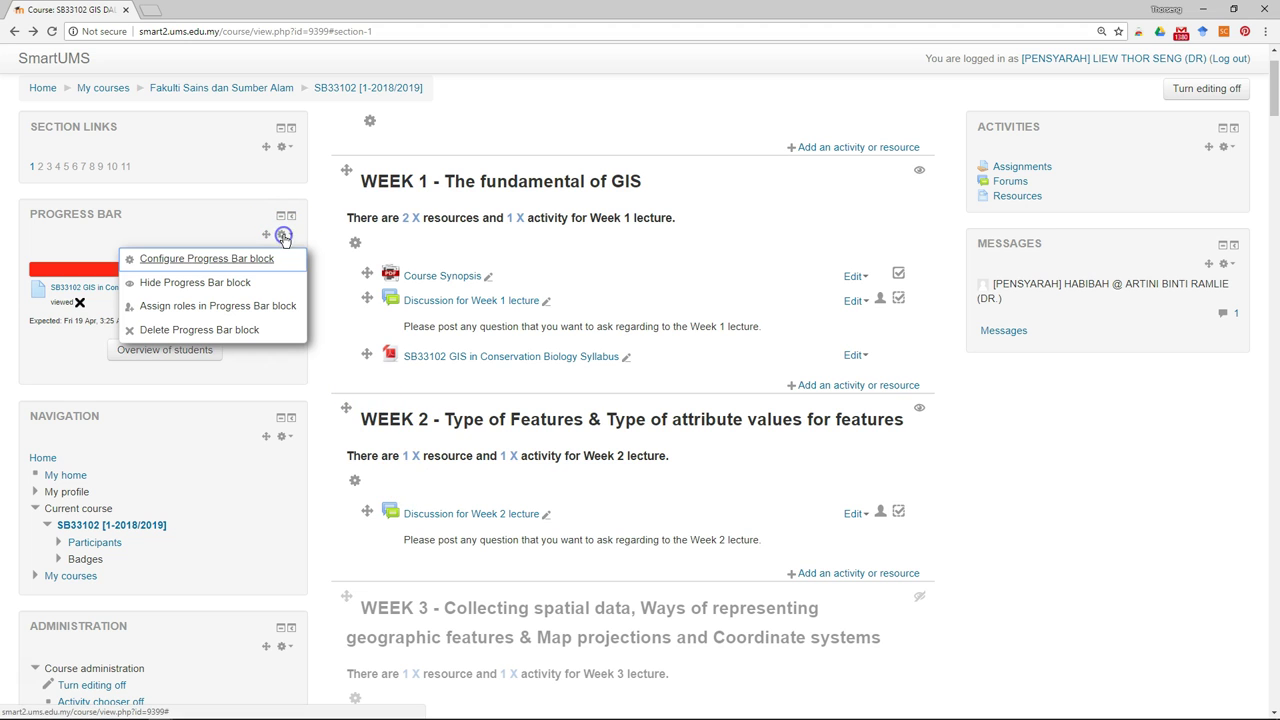
left_click(236, 262)
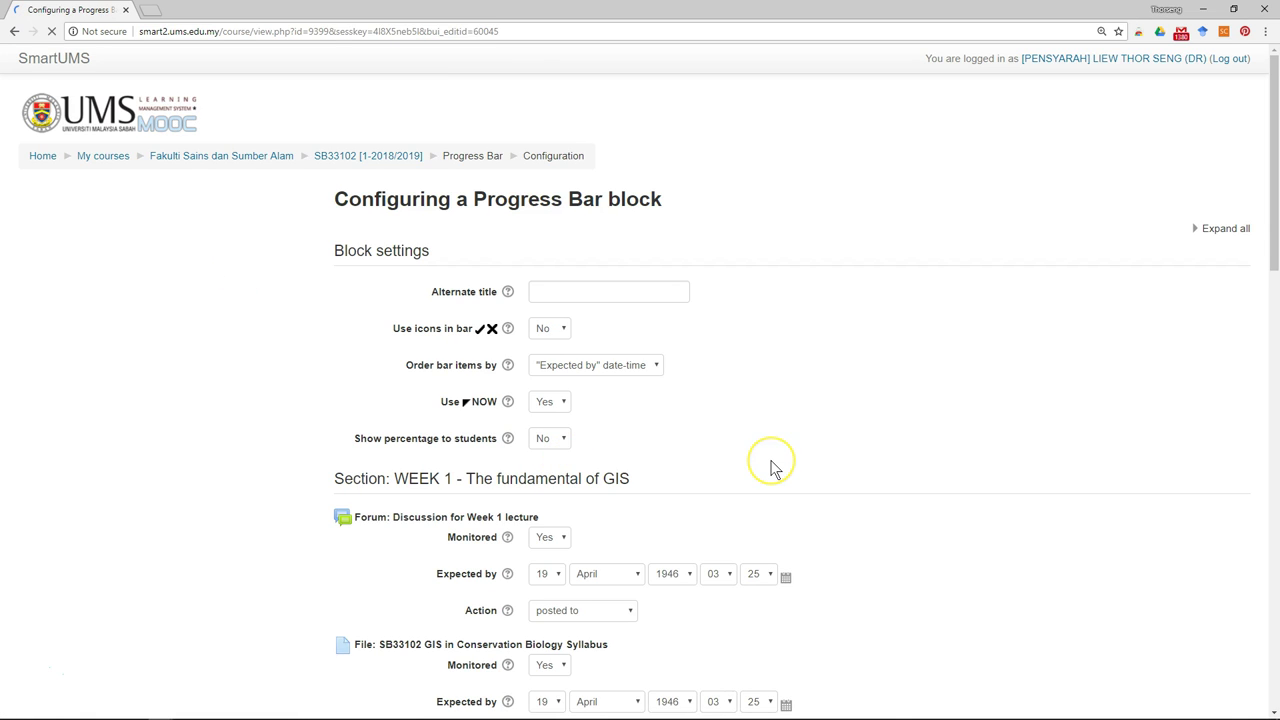
Step: Set Monitored to Yes for Forum: Discussion for Week 2 lecture
scroll(770, 465, "down", 3)
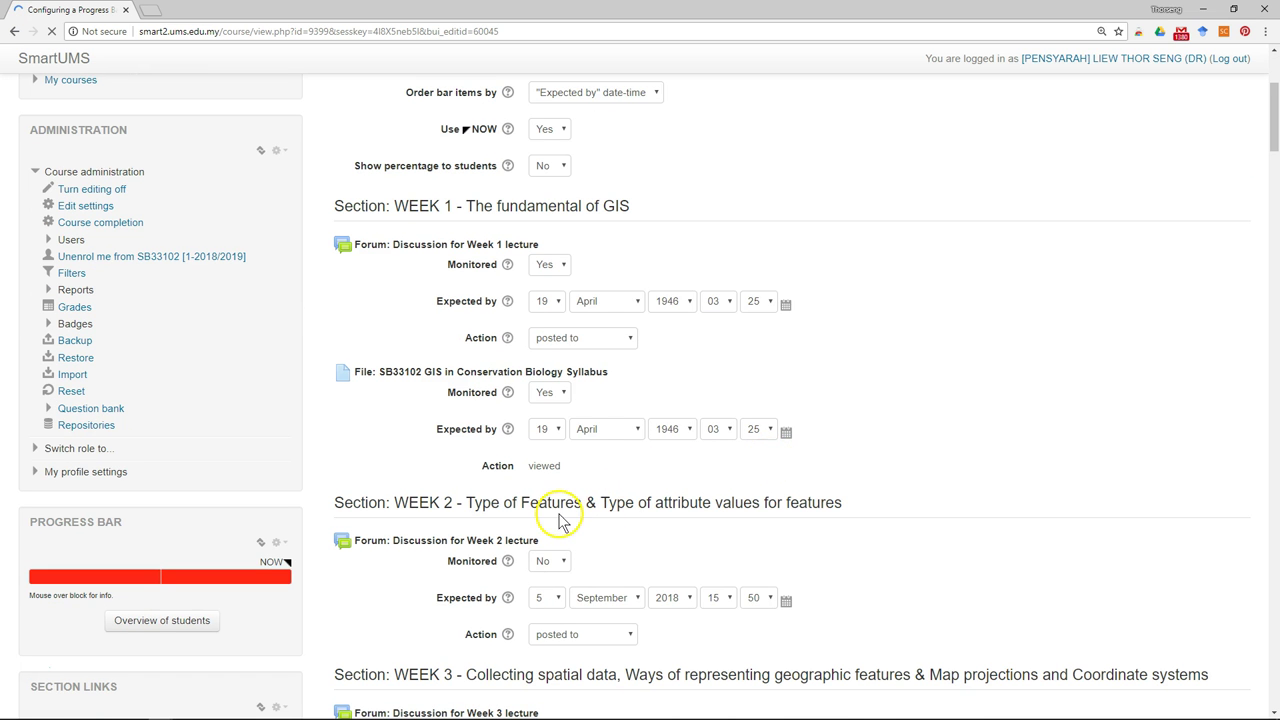
scroll(552, 520, "down", 1)
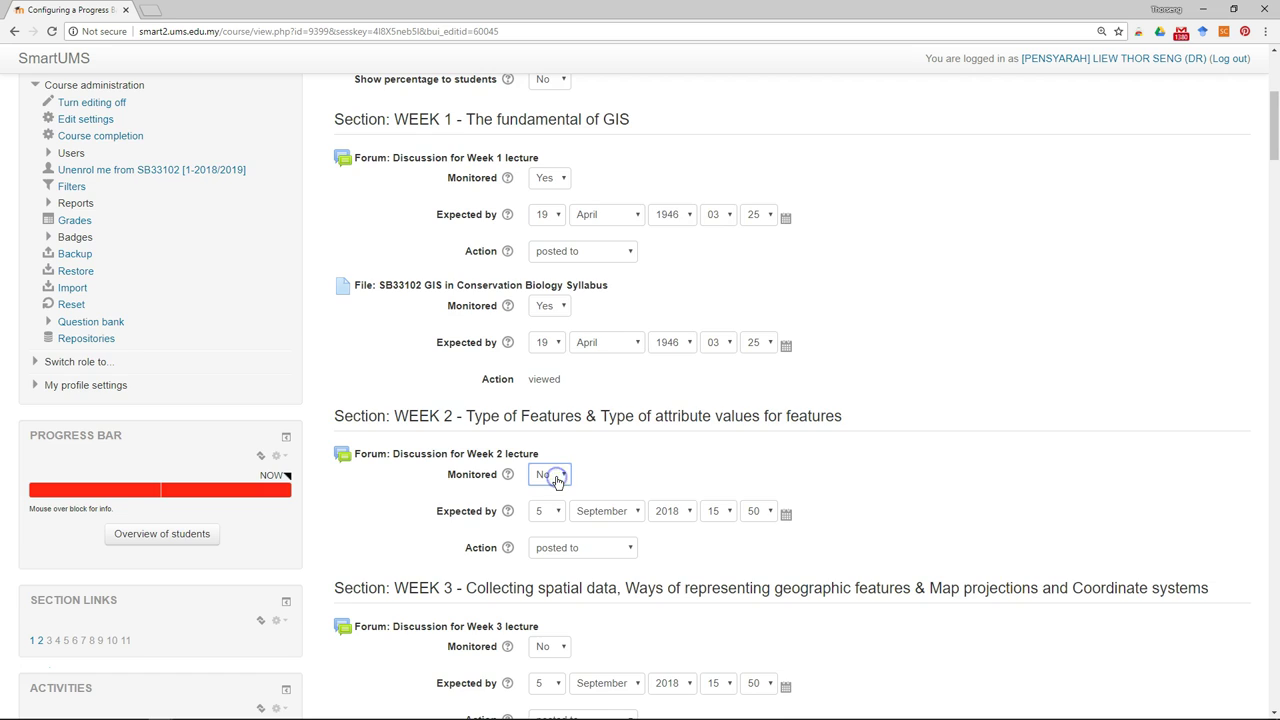
scroll(557, 481, "down", 1)
left_click(552, 390)
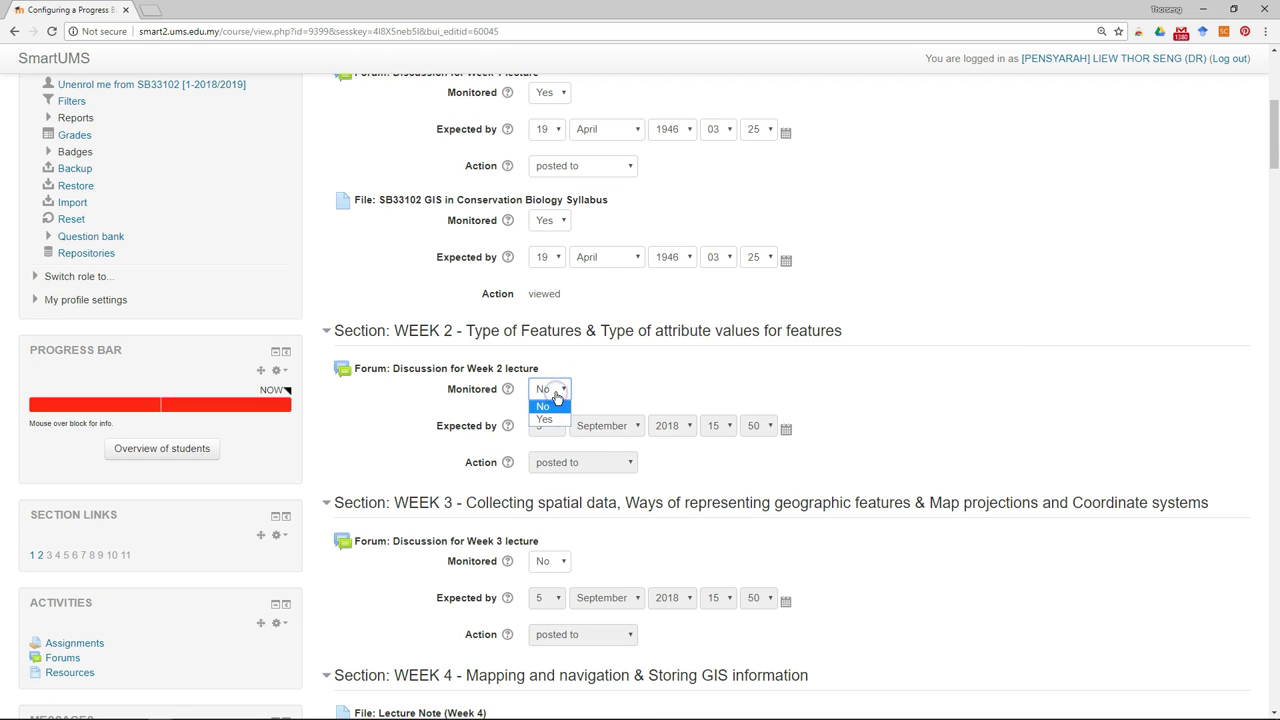
left_click(543, 421)
Step: Save the updated Progress Bar settings and return to the course page
scroll(541, 425, "down", 18)
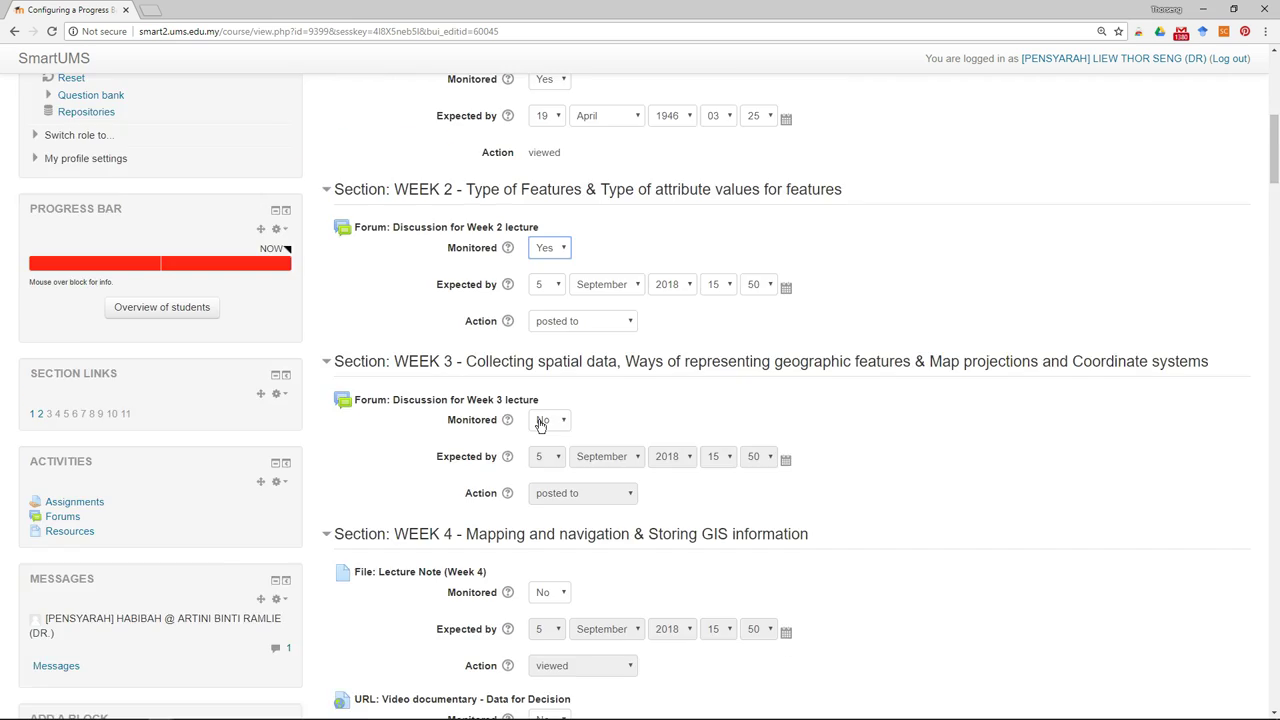
scroll(541, 425, "down", 20)
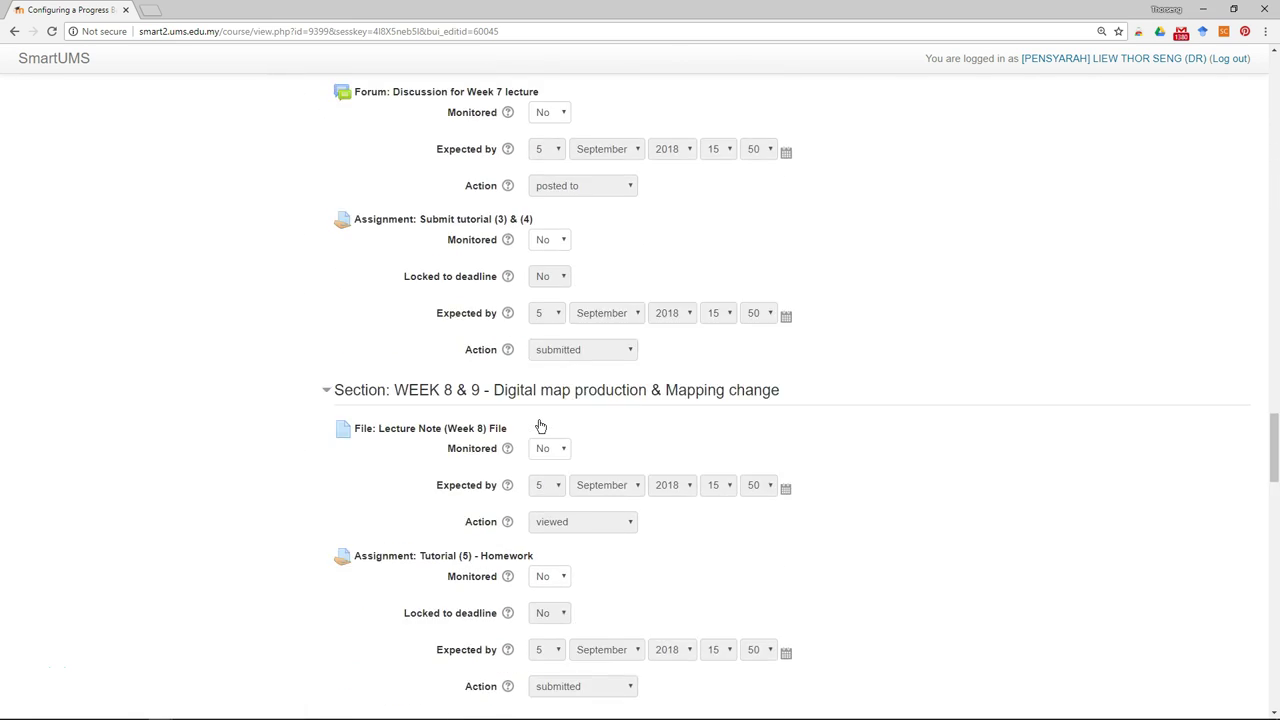
scroll(513, 363, "down", 5)
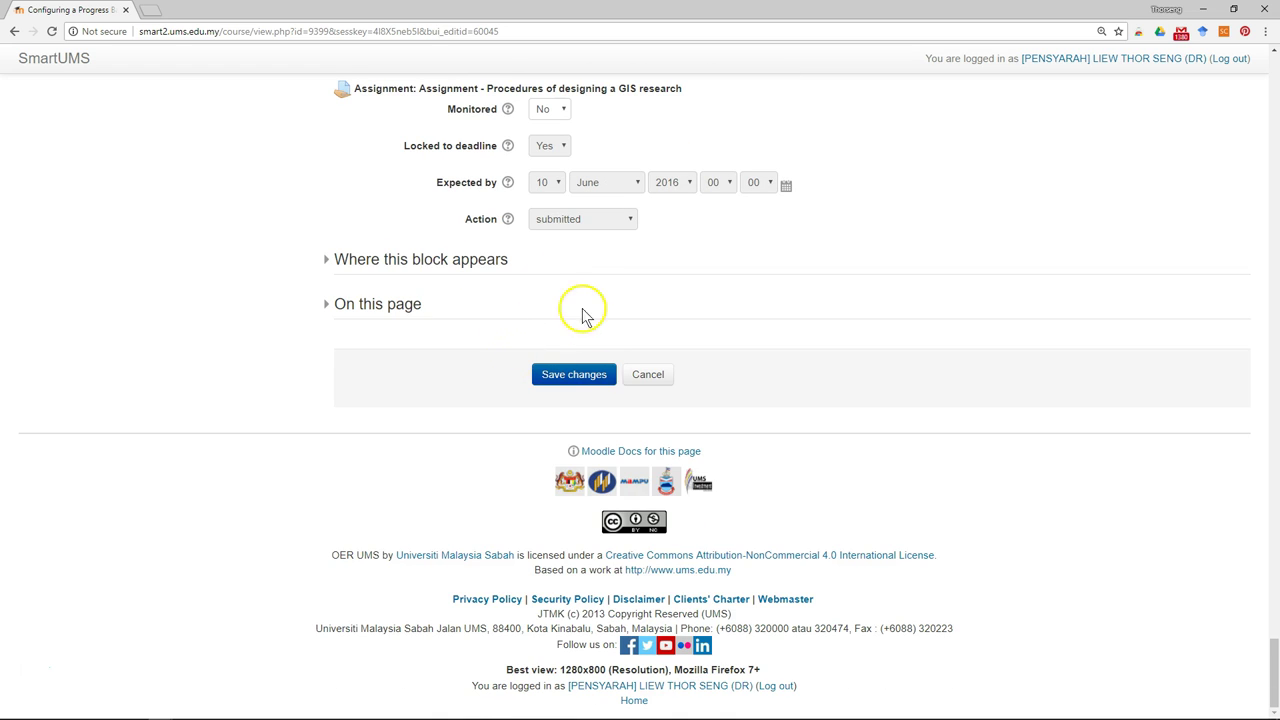
left_click(585, 378)
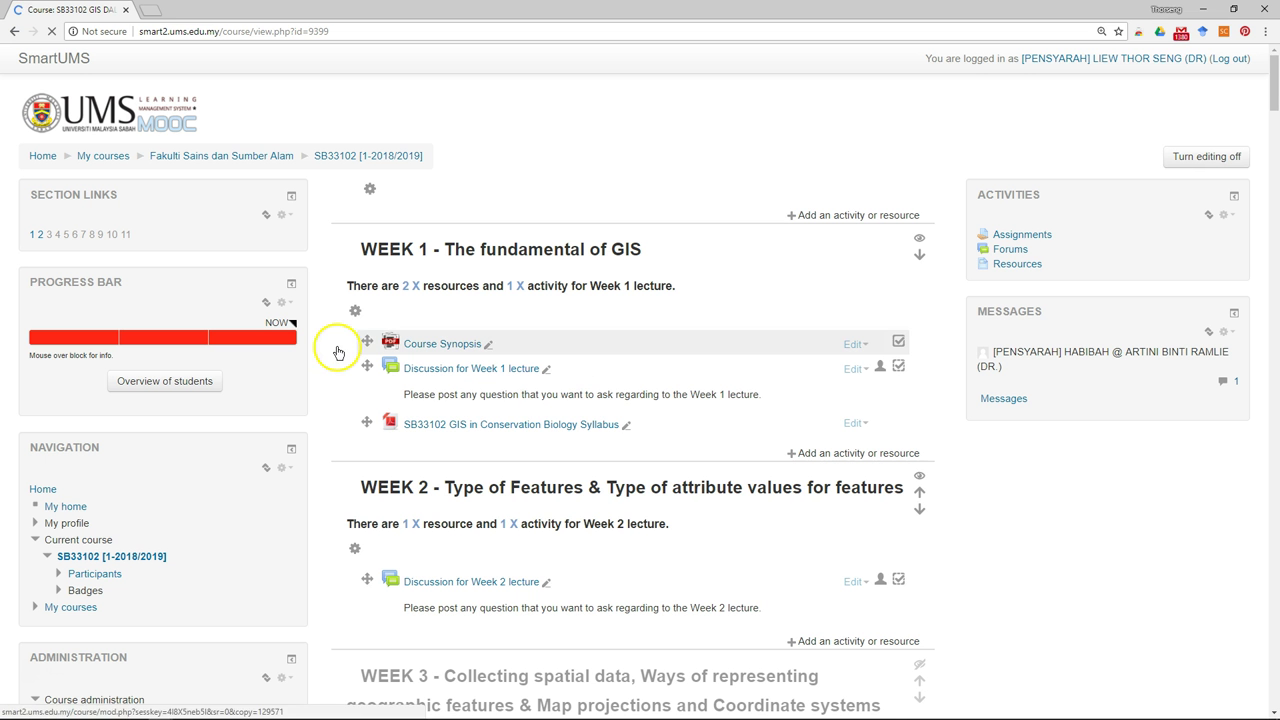
mouse_move(267, 344)
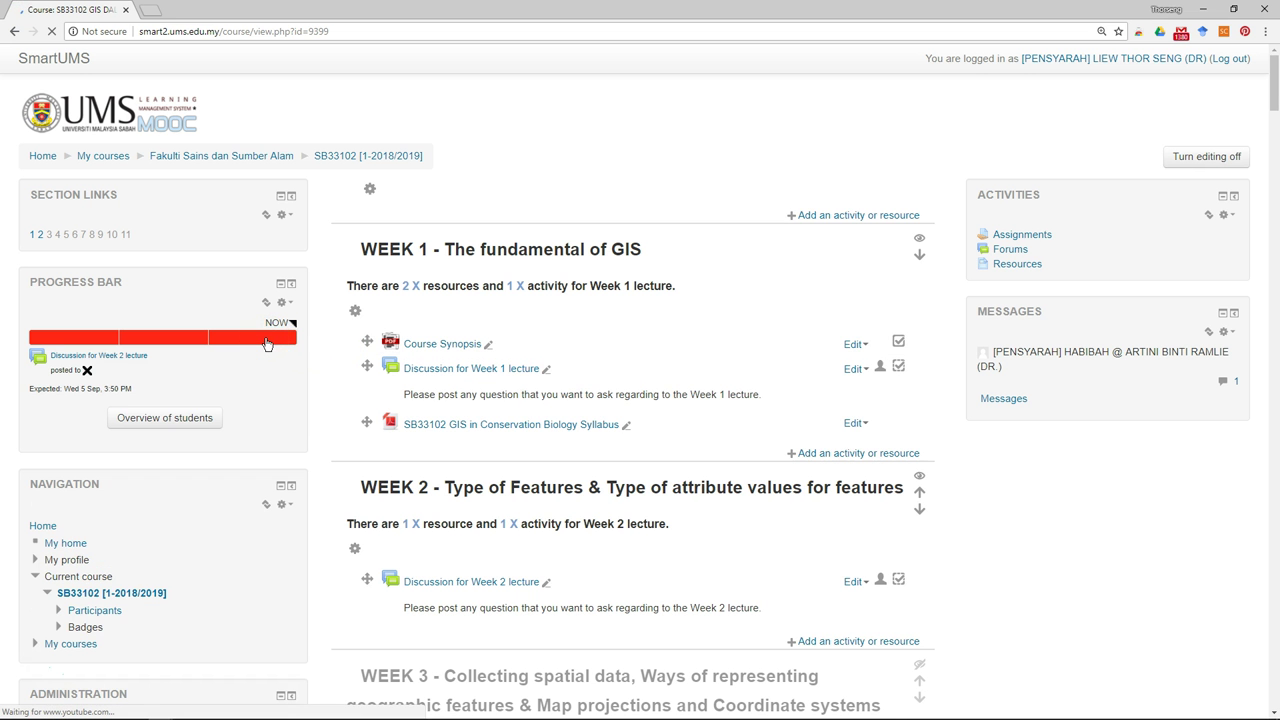
scroll(563, 434, "down", 2)
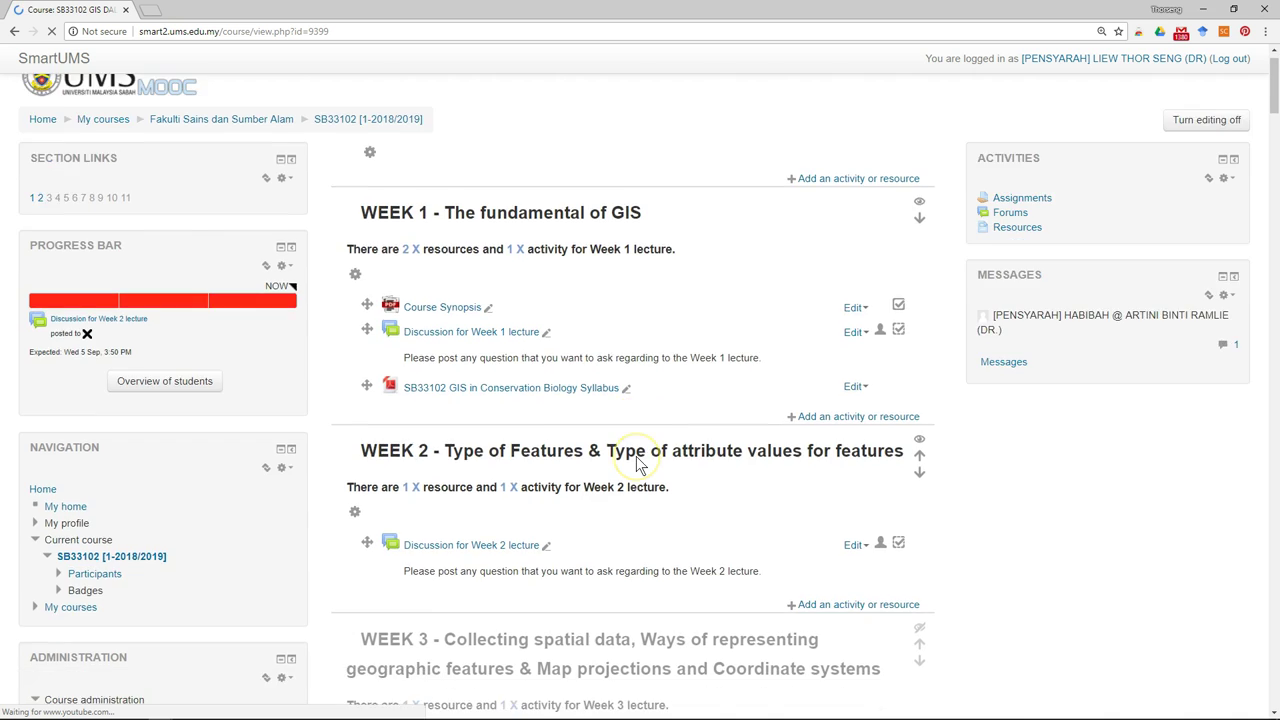